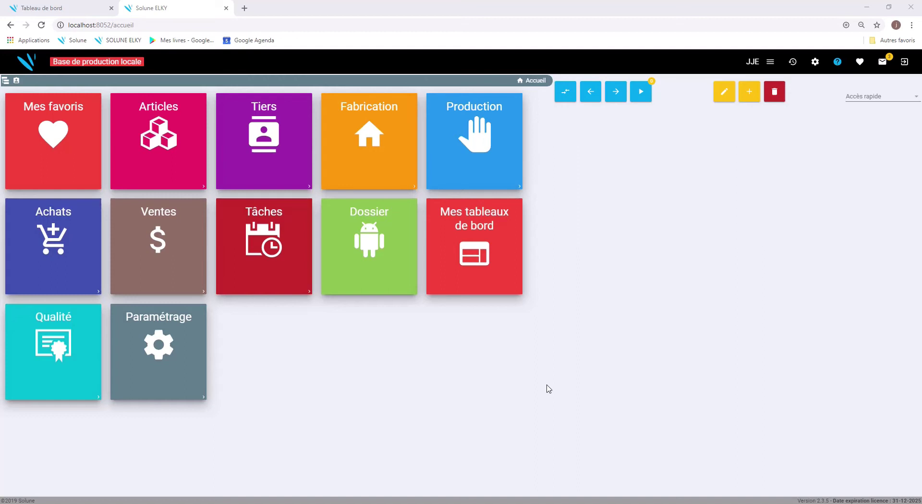
Step: Run the CA : évolution extraction from the Solune Analytique (Alta) custom extractions for invoice year 2018 and display its chart
{"action": "left_click", "coordinate": [174, 357]}
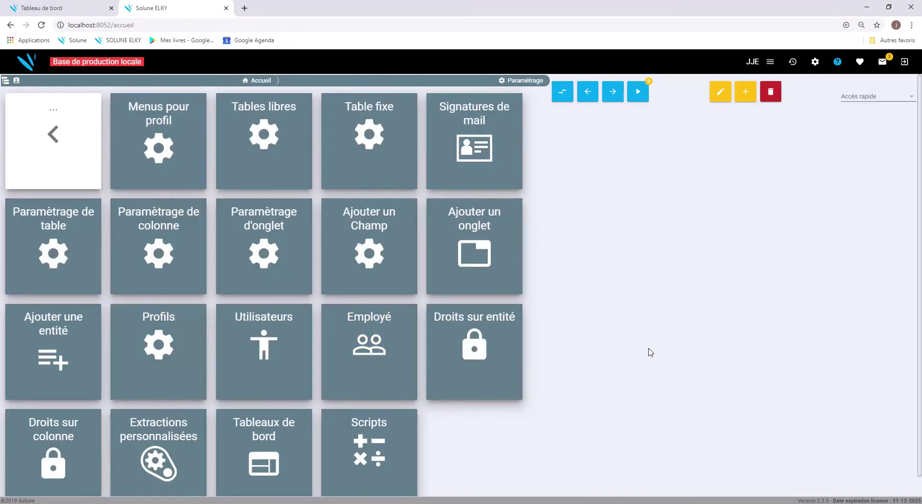
{"action": "scroll", "coordinate": [631, 354], "scroll_direction": "down", "scroll_amount": 1}
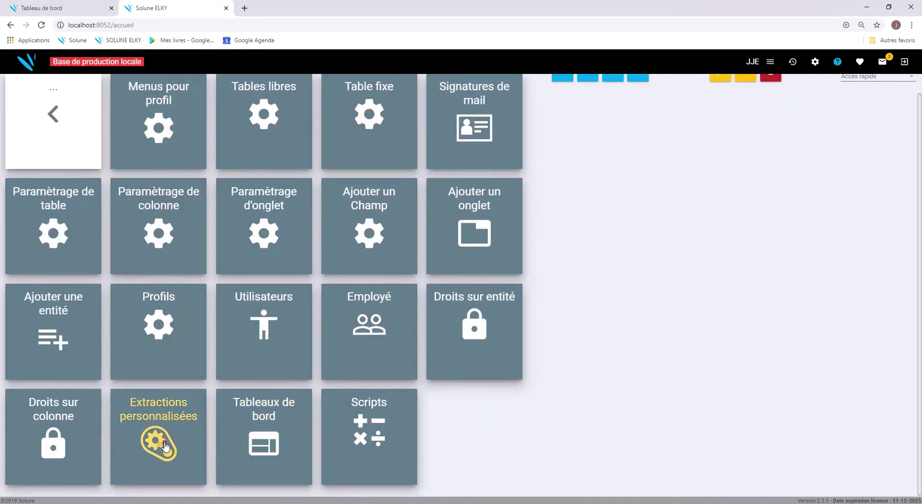
{"action": "left_click", "coordinate": [164, 446]}
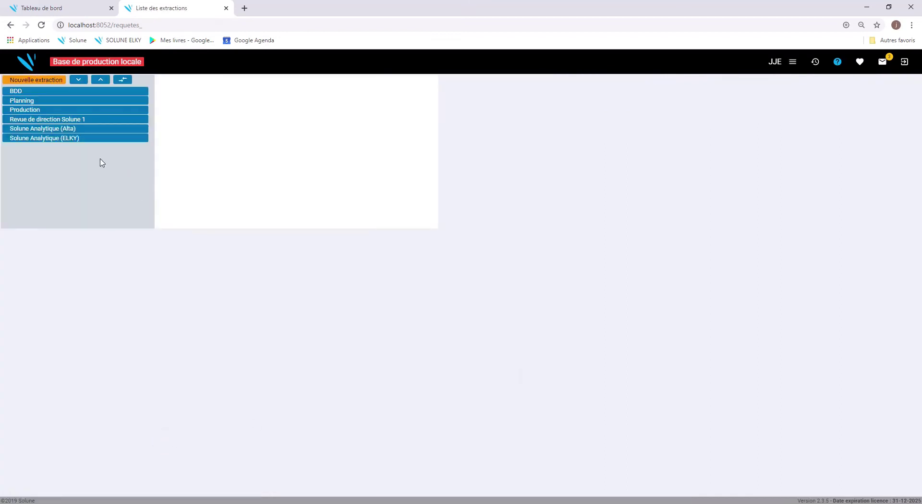
{"action": "left_click", "coordinate": [86, 129]}
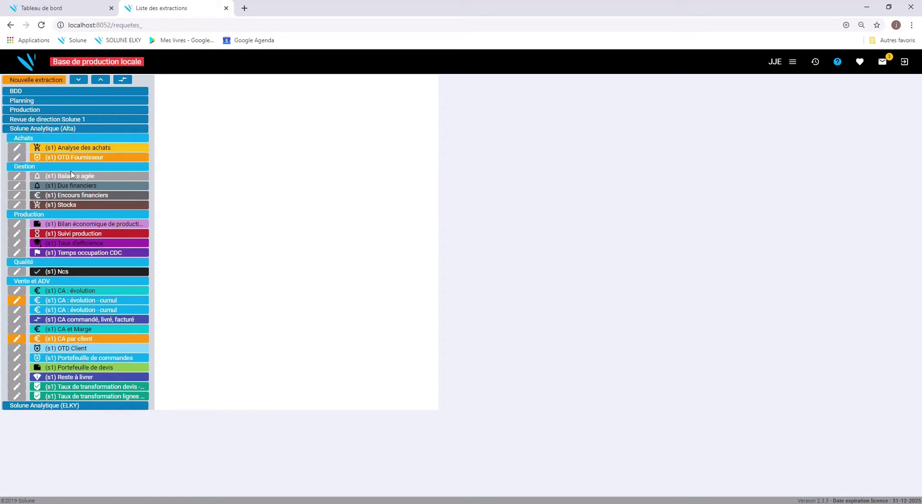
{"action": "left_click", "coordinate": [77, 291]}
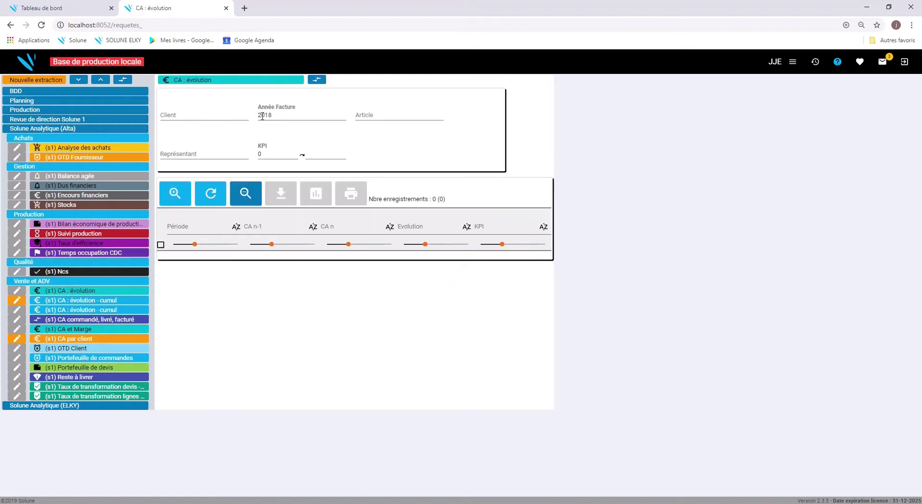
{"action": "left_click", "coordinate": [216, 193]}
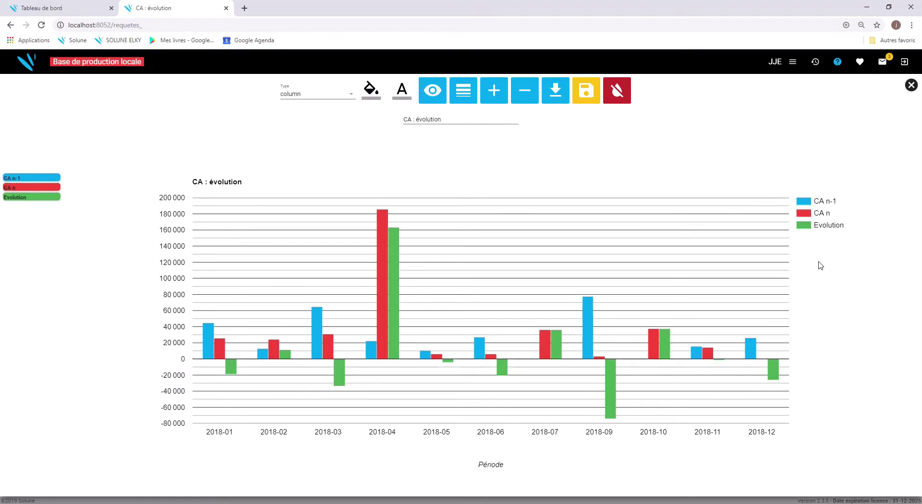
Step: Recolour the Evolution series magenta and briefly show the data values on the chart before hiding them again
{"action": "left_click", "coordinate": [805, 226]}
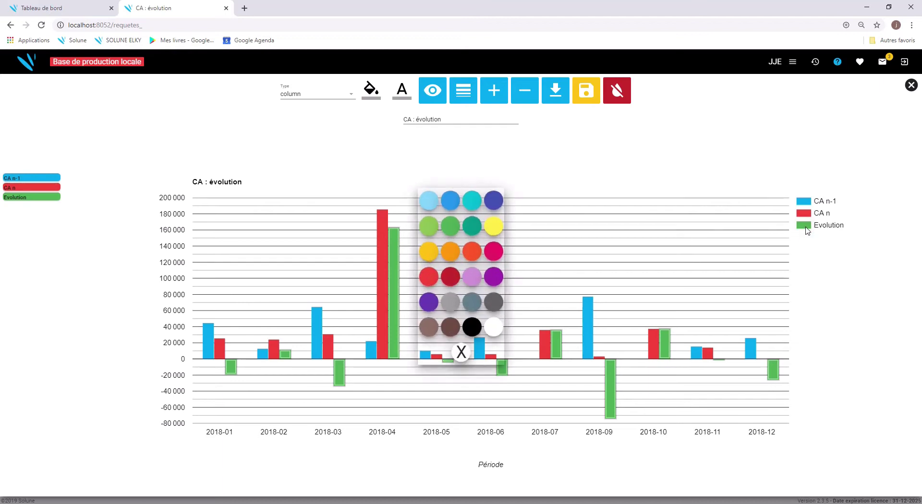
{"action": "left_click", "coordinate": [502, 254]}
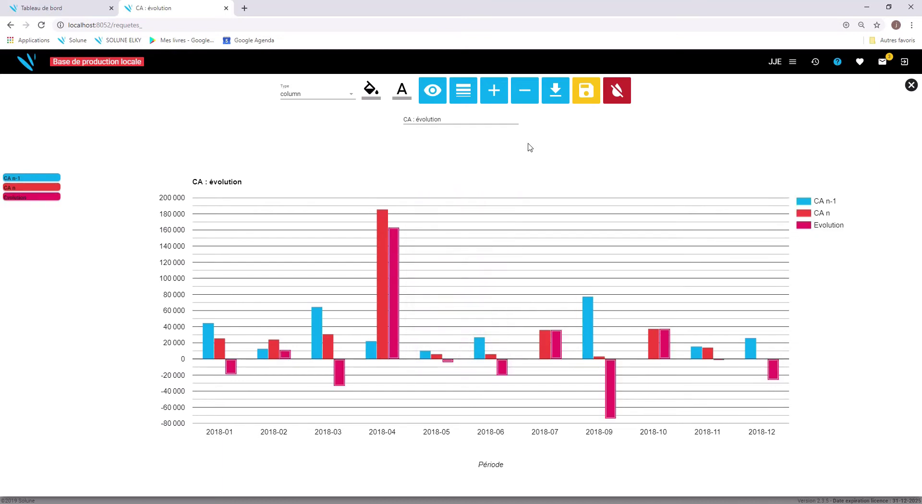
{"action": "left_click", "coordinate": [434, 93]}
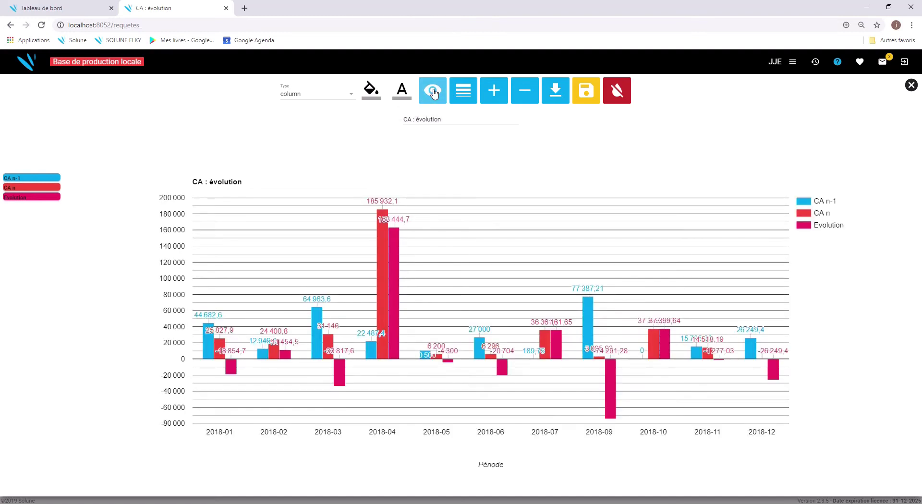
{"action": "left_click", "coordinate": [434, 92]}
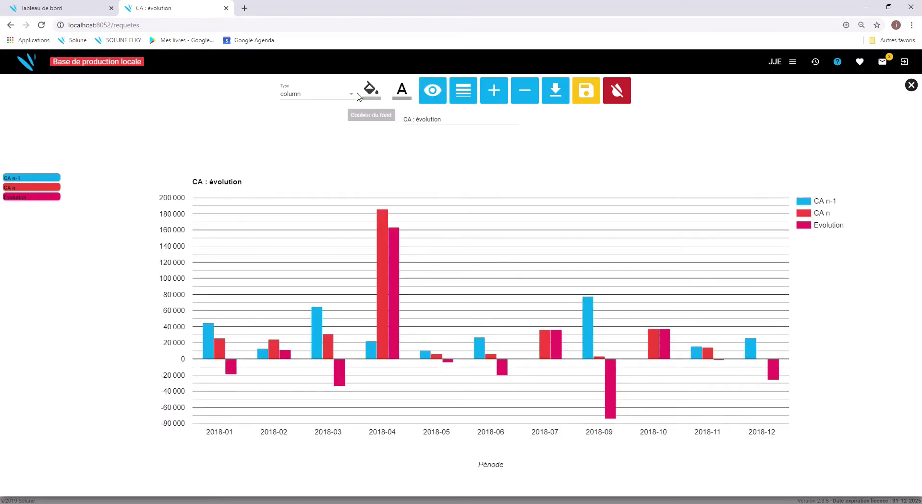
Step: Preview the chart as a line chart, inspect the 2018-04 points, and return it to the column type
{"action": "left_click", "coordinate": [353, 97]}
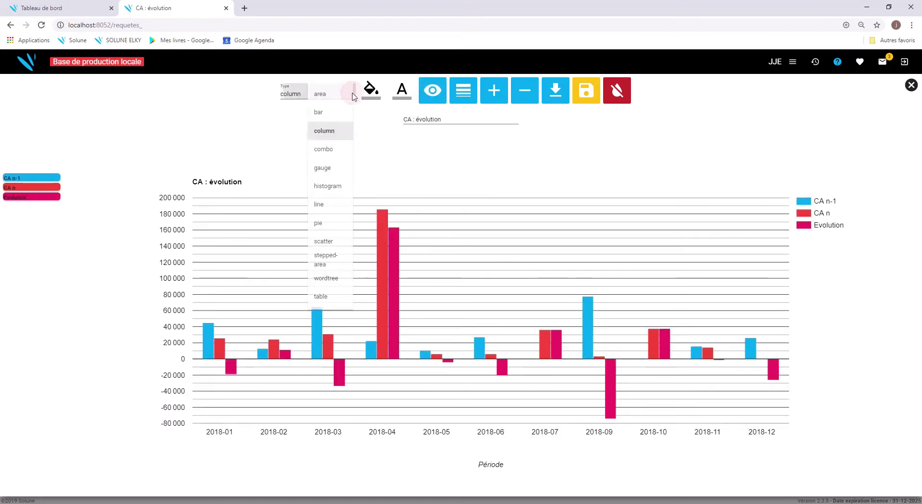
{"action": "left_click", "coordinate": [337, 203]}
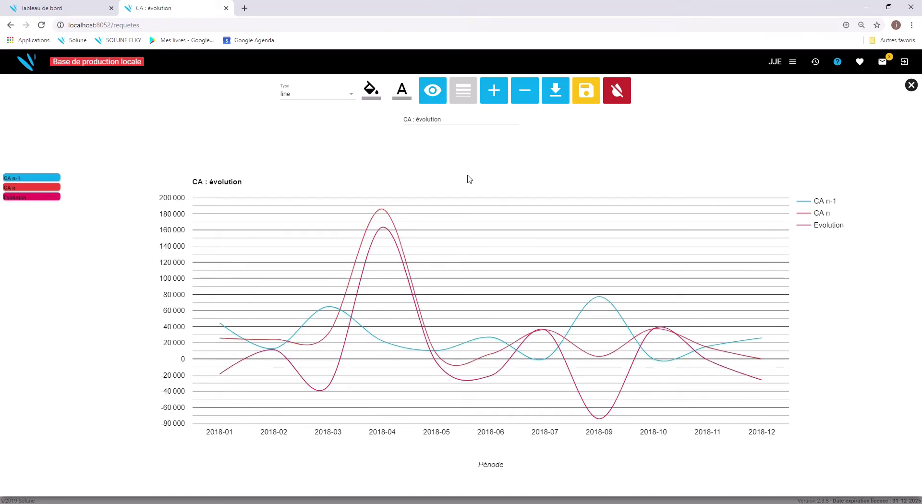
{"action": "mouse_move", "coordinate": [383, 211]}
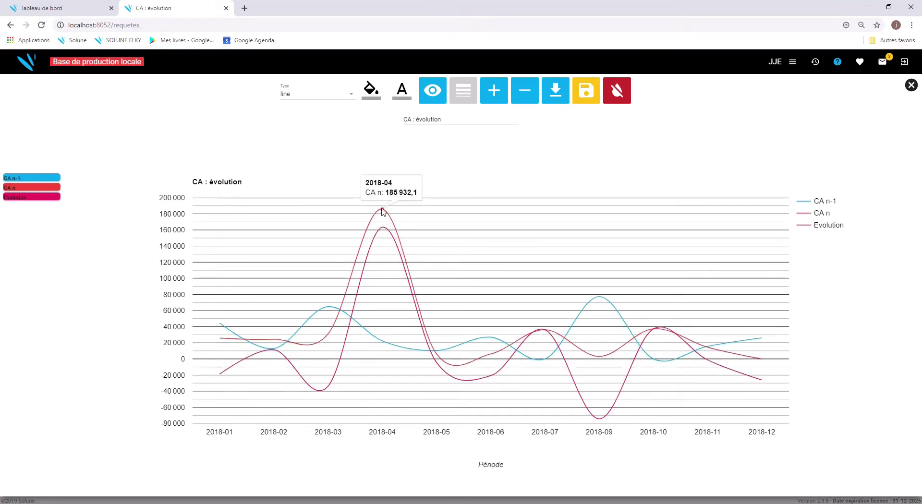
{"action": "mouse_move", "coordinate": [384, 230]}
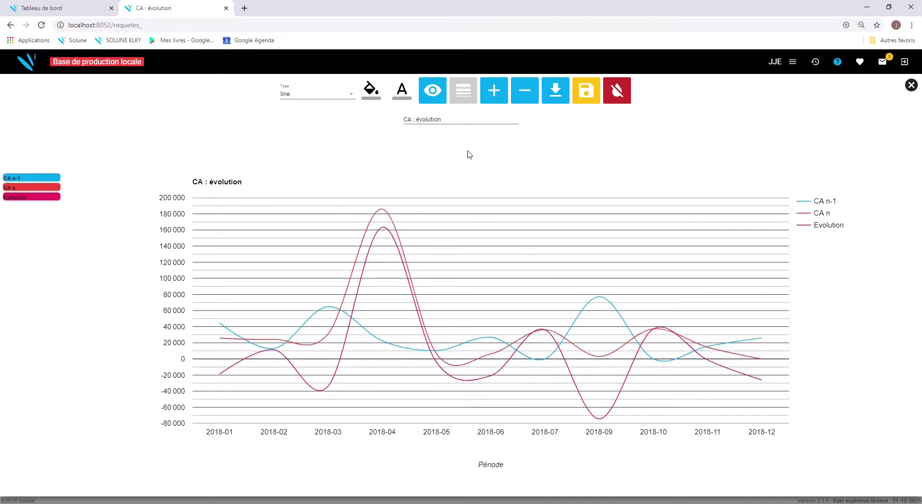
{"action": "left_click", "coordinate": [354, 95]}
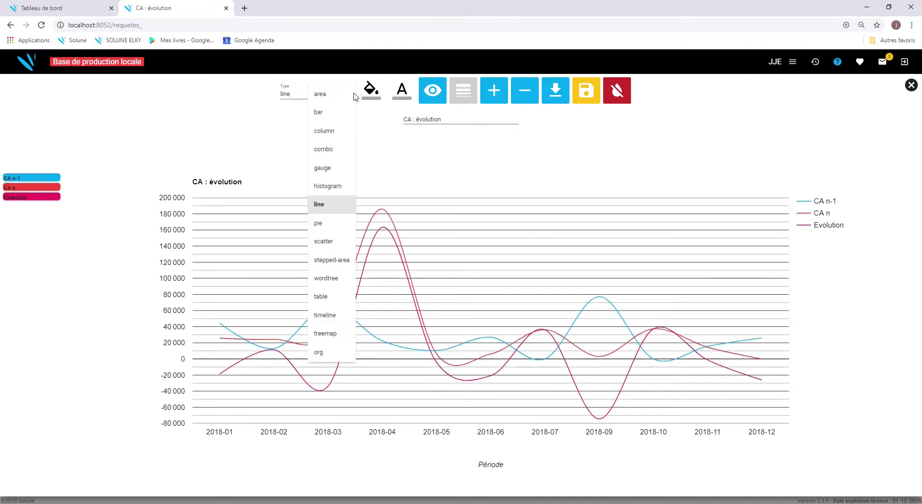
{"action": "left_click", "coordinate": [336, 131]}
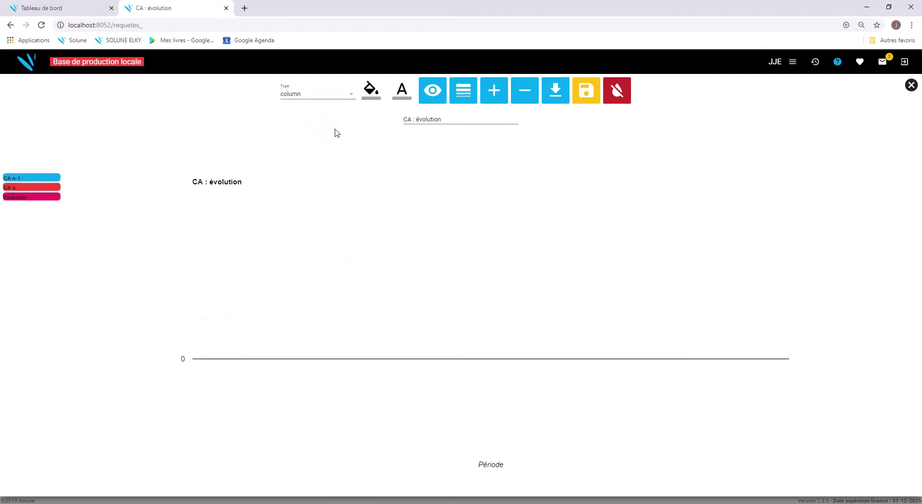
Step: Set the chart's background colour to black and its text colour to white
{"action": "left_click", "coordinate": [370, 89]}
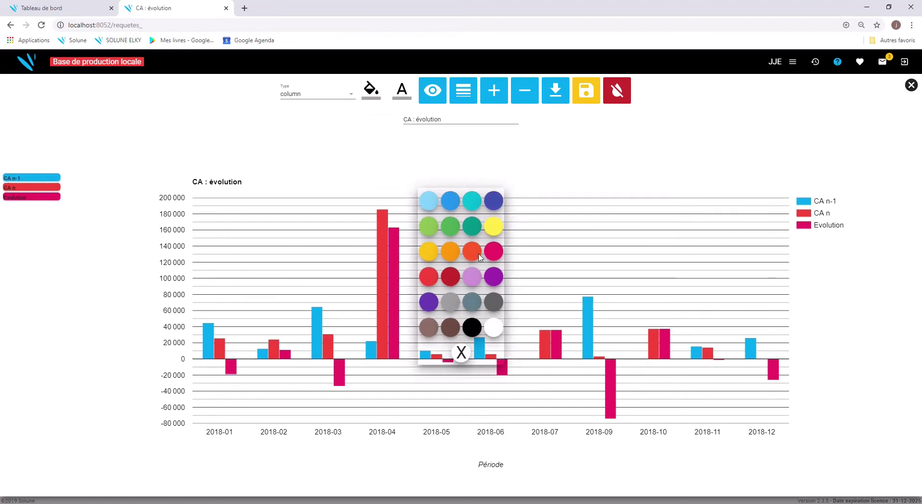
{"action": "left_click", "coordinate": [472, 326]}
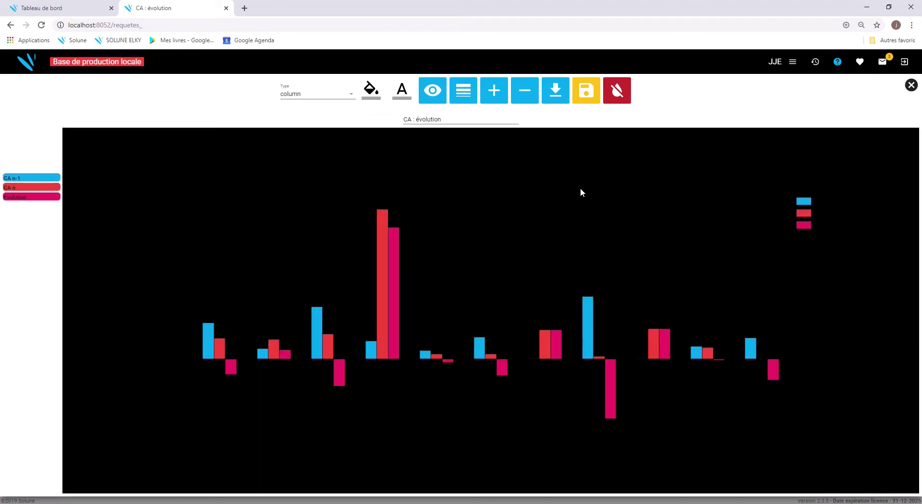
{"action": "left_click", "coordinate": [402, 90]}
{"action": "left_click", "coordinate": [499, 328]}
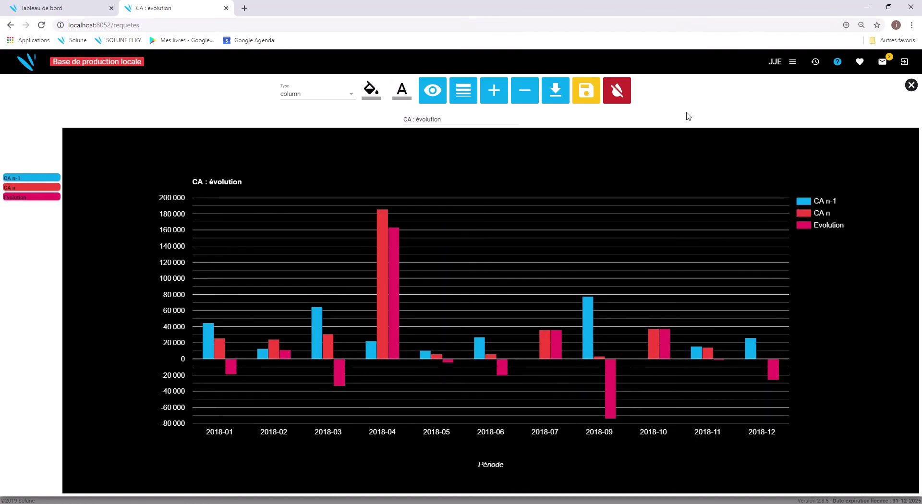
Step: Apply the line styles Courbe pleine avec triangles, Courbe pleine and Courbe pleine et épaisse to the CA n-1 series, and close the chart
{"action": "left_click", "coordinate": [28, 179]}
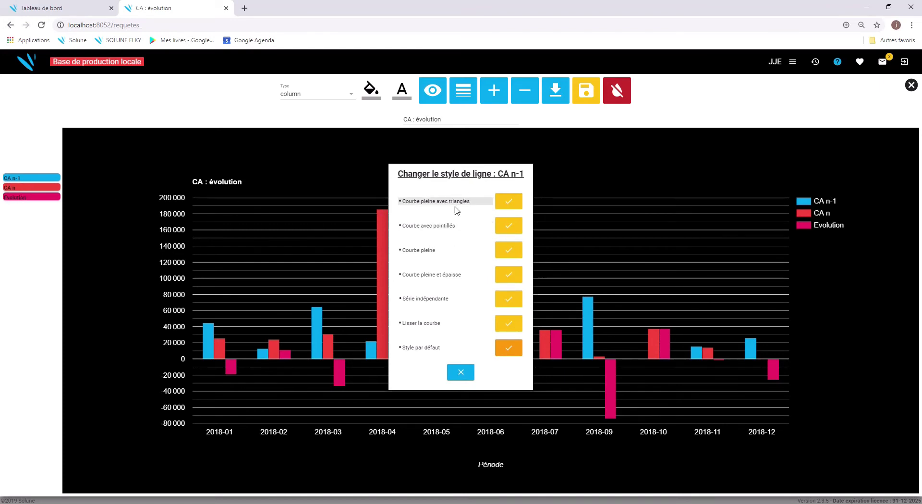
{"action": "left_click", "coordinate": [507, 205]}
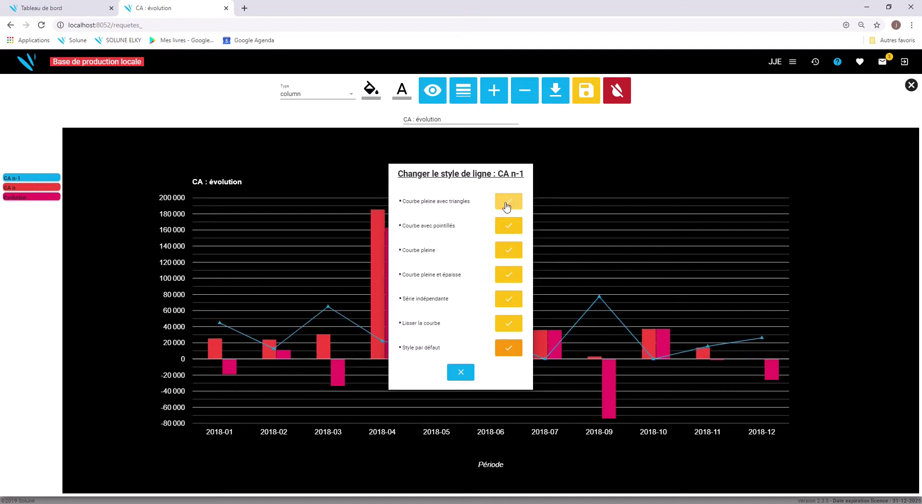
{"action": "left_click", "coordinate": [510, 251]}
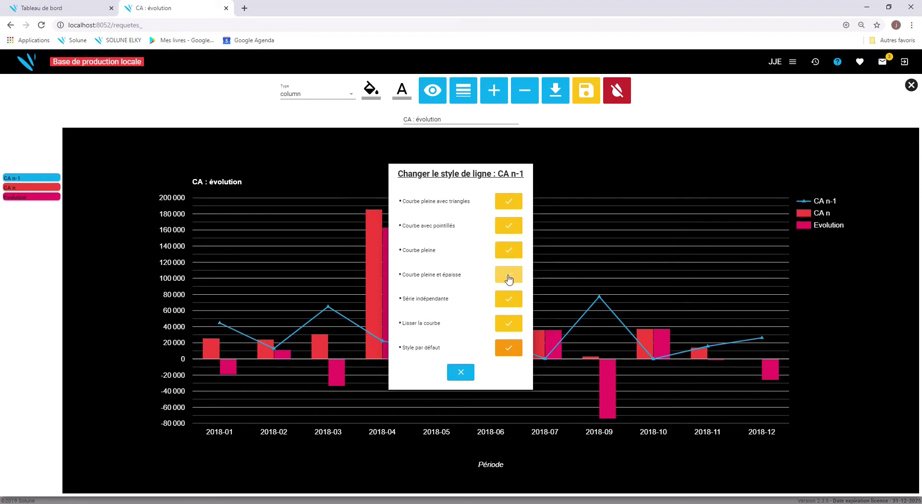
{"action": "left_click", "coordinate": [510, 279]}
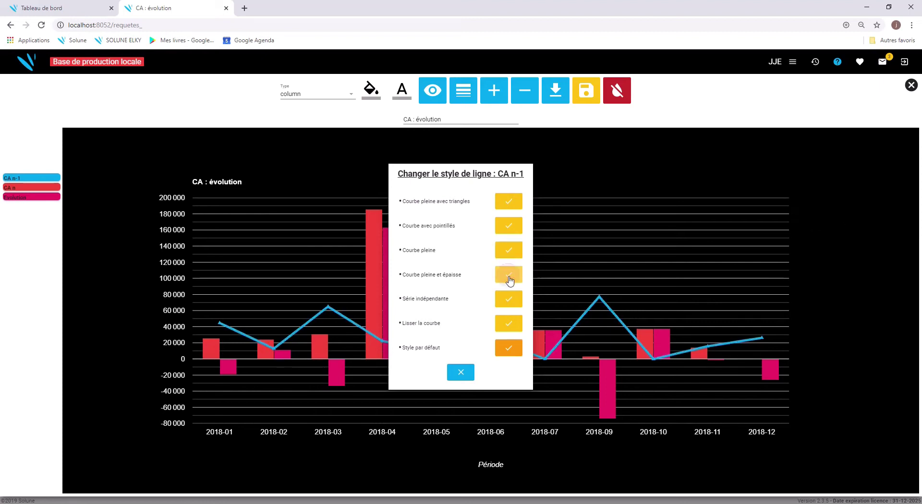
{"action": "left_click", "coordinate": [459, 373]}
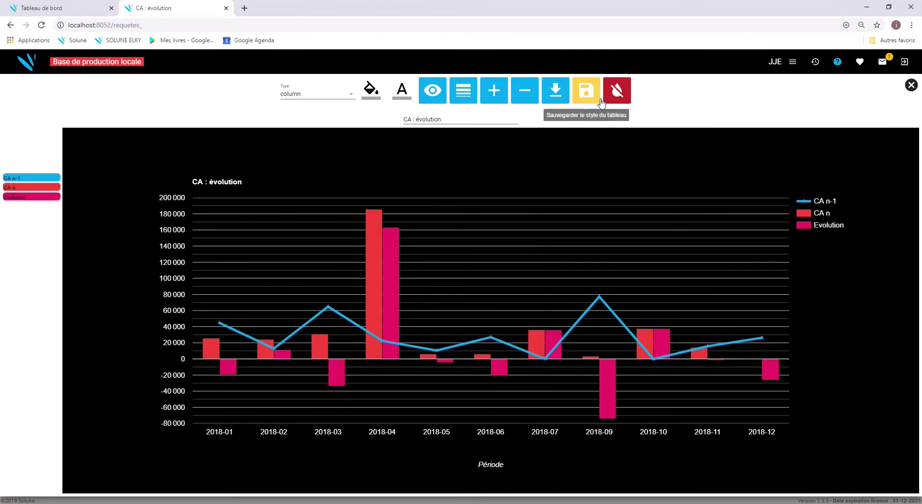
{"action": "left_click", "coordinate": [911, 85]}
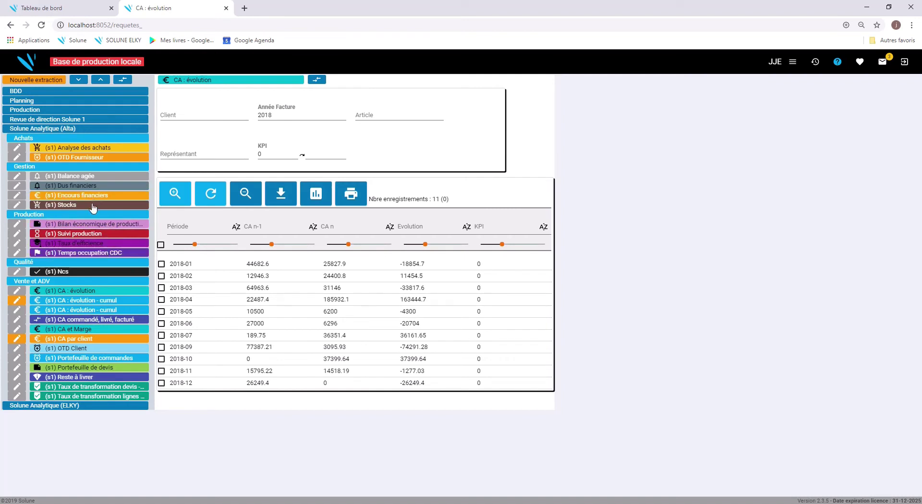
Step: Open the TDB Commercial dashboard from Mes tableaux de bord and bring up its loaded browser tab
{"action": "left_click", "coordinate": [29, 64]}
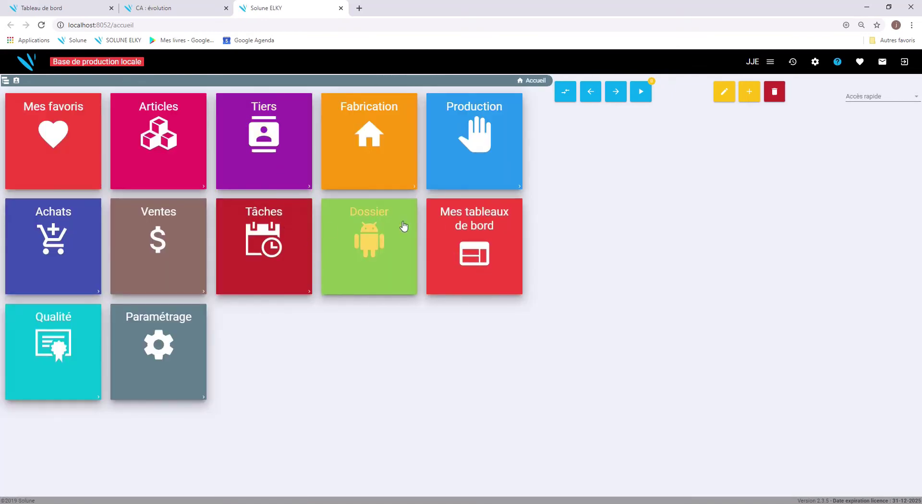
{"action": "left_click", "coordinate": [478, 228]}
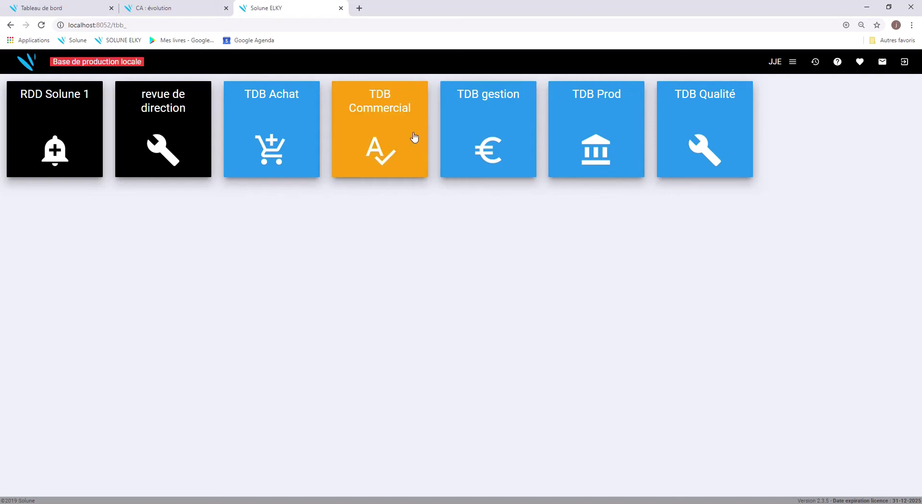
{"action": "left_click", "coordinate": [380, 124]}
{"action": "left_click", "coordinate": [81, 8]}
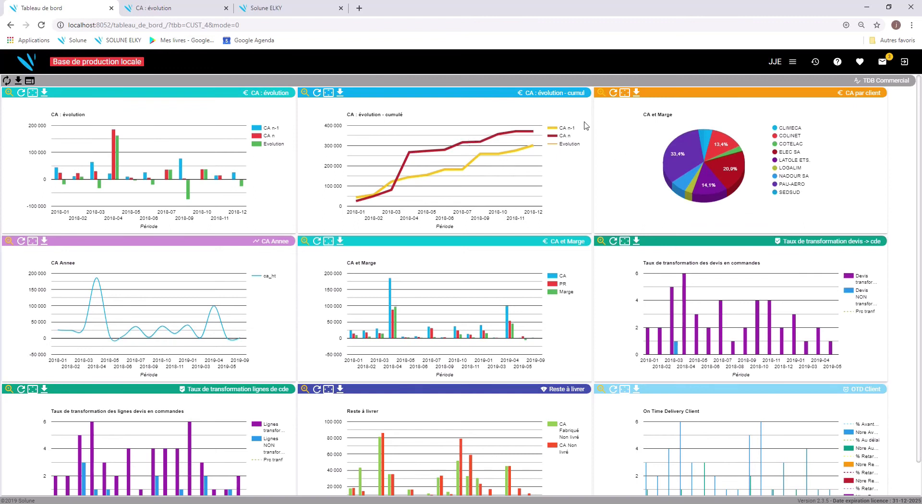
Step: Enlarge the CA par client pie chart, detach the COLINET, PAU-AERO and ELEC SA slices, and return to the dashboard
{"action": "left_click", "coordinate": [625, 93]}
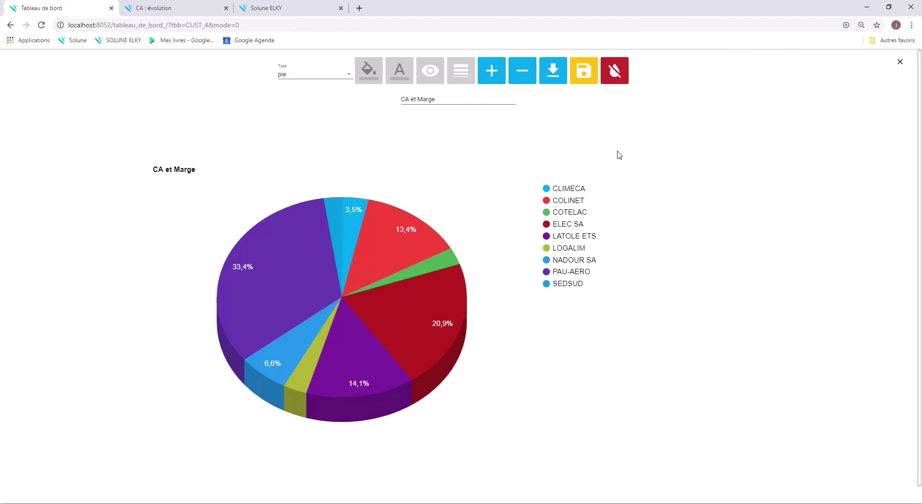
{"action": "mouse_move", "coordinate": [384, 238]}
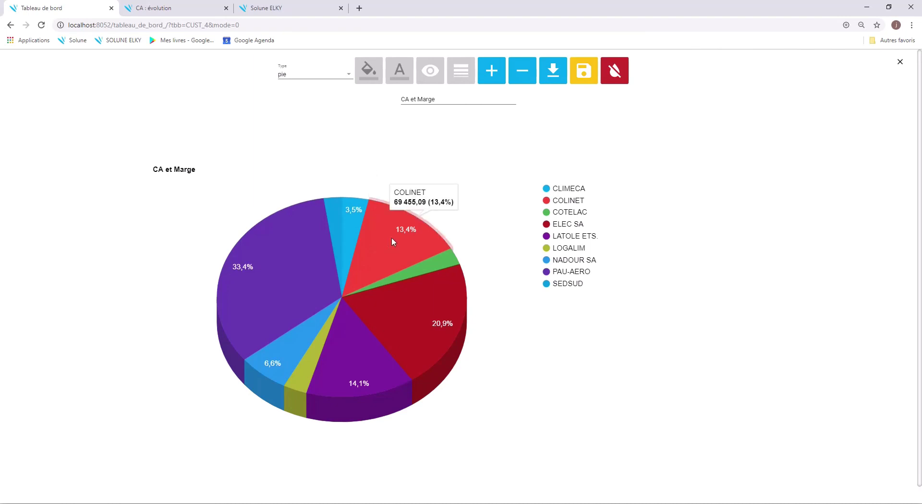
{"action": "left_click", "coordinate": [392, 240]}
{"action": "left_click", "coordinate": [286, 264]}
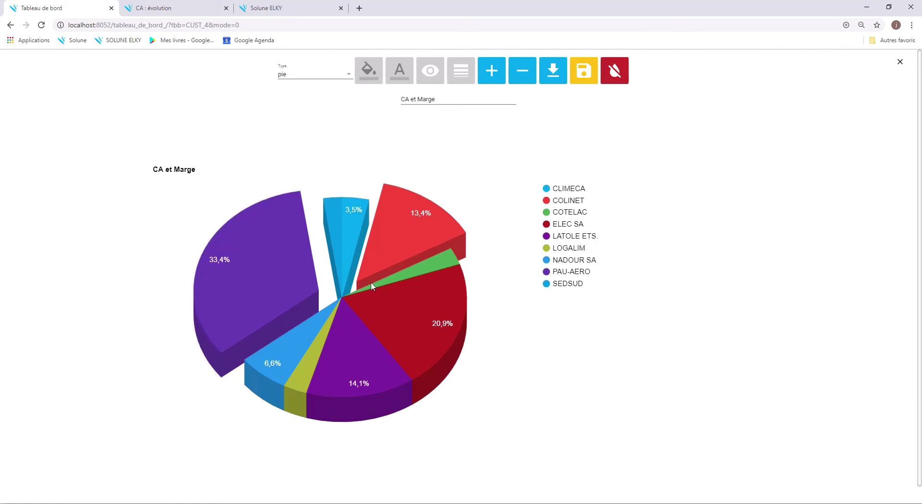
{"action": "left_click", "coordinate": [414, 317]}
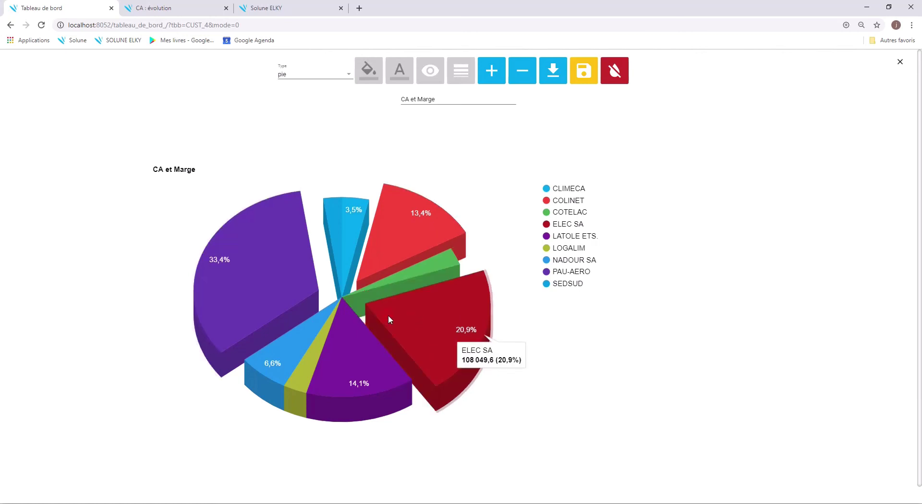
{"action": "left_click", "coordinate": [900, 63]}
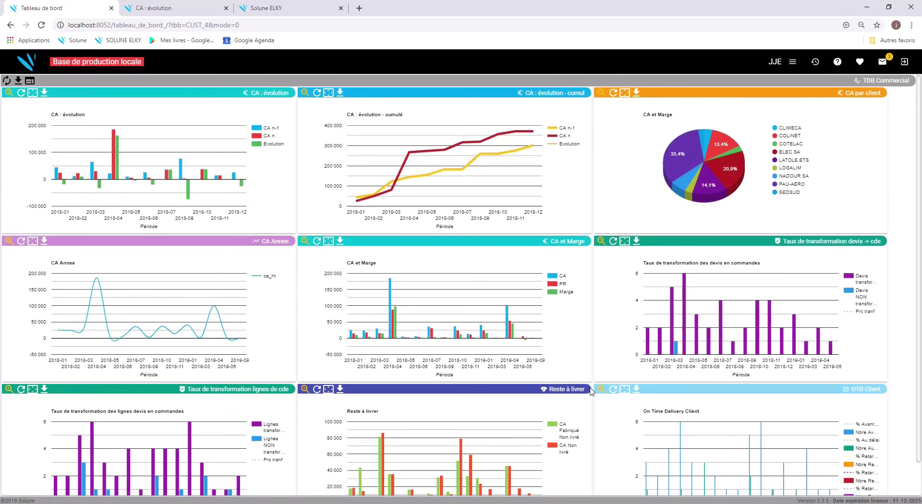
Step: Show the filter criteria of the CA : évolution chart and review the Client, Article, Année Facture and Représentant fields
{"action": "left_click", "coordinate": [8, 93]}
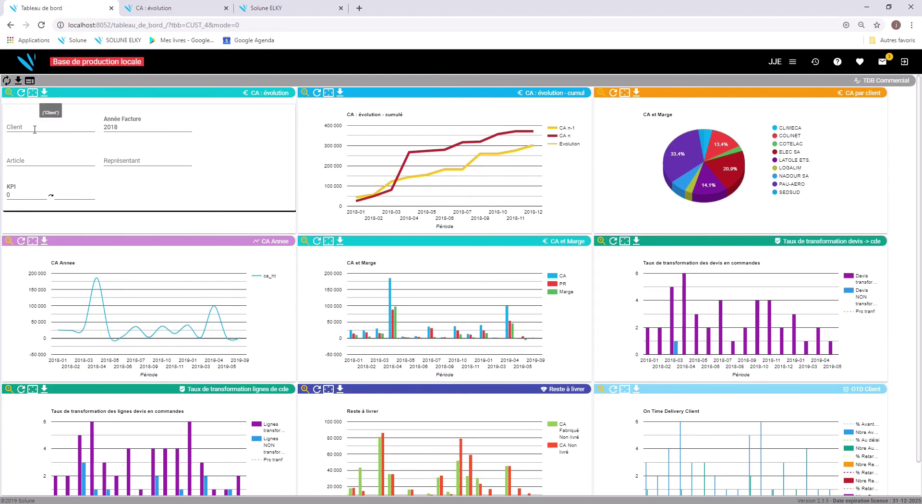
{"action": "left_click", "coordinate": [34, 130]}
{"action": "left_click", "coordinate": [33, 158]}
{"action": "left_click", "coordinate": [123, 130]}
{"action": "left_click", "coordinate": [167, 164]}
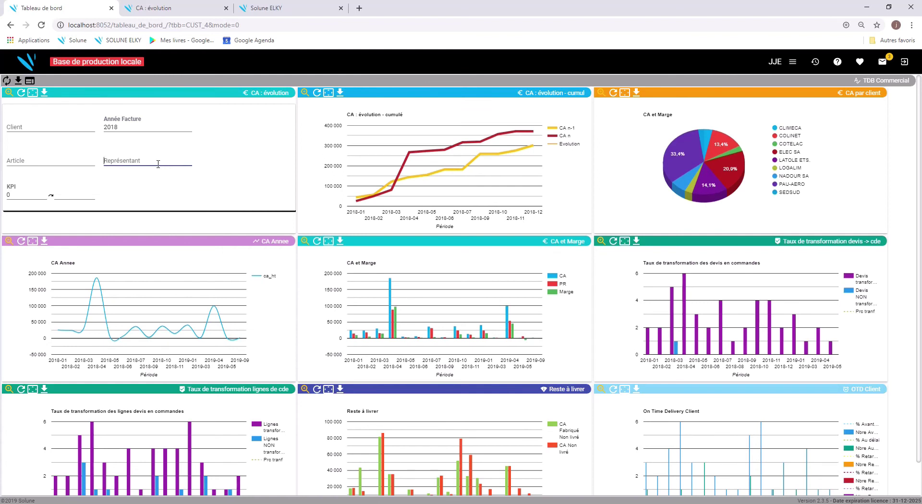
Step: Show the filter criteria of the CA : évolution - cumul chart, and return it to the chart view
{"action": "left_click", "coordinate": [308, 95]}
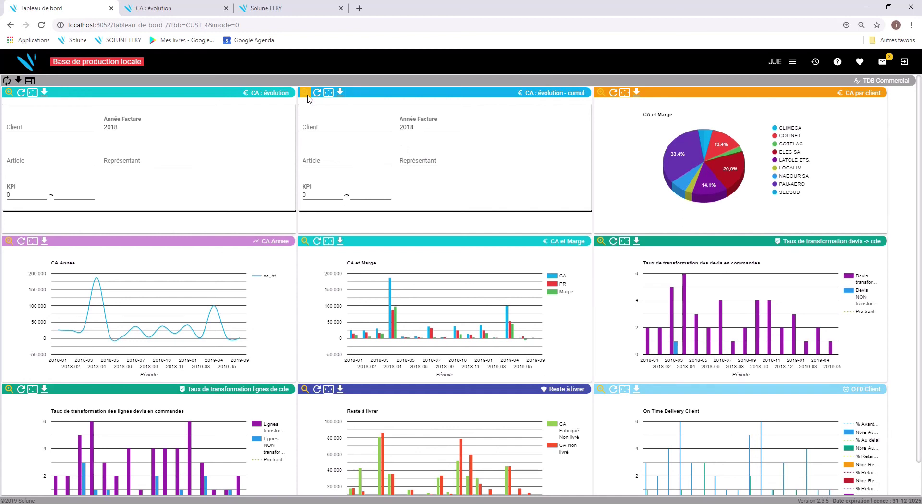
{"action": "left_click", "coordinate": [308, 95]}
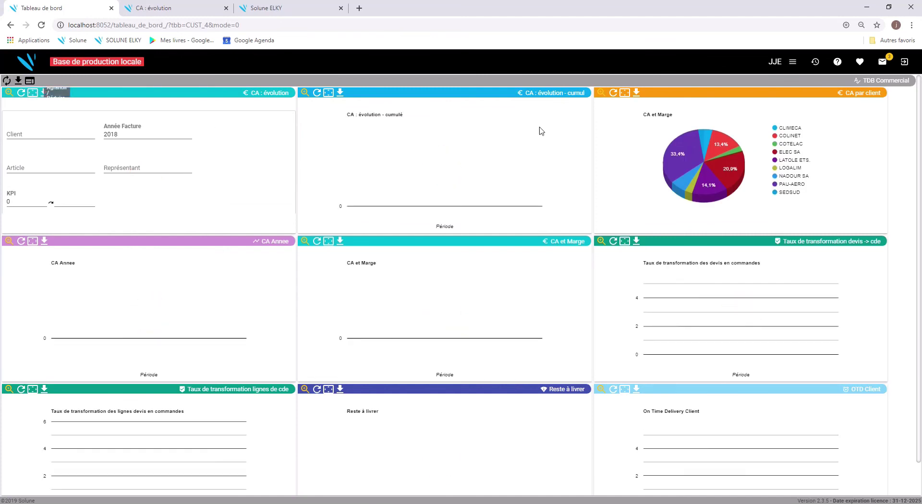
Step: Save the current dashboard as a new favourite labelled Tableau de bord COM, and close the favourites list
{"action": "left_click", "coordinate": [858, 63]}
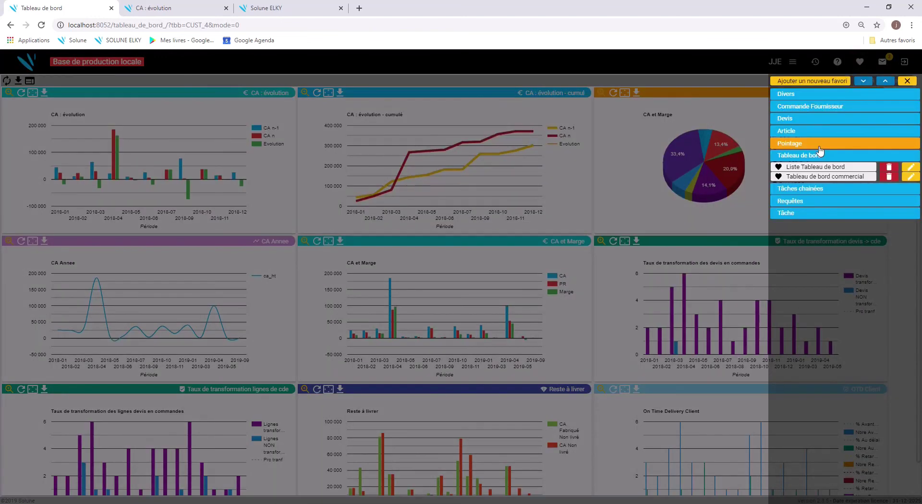
{"action": "left_click", "coordinate": [801, 83]}
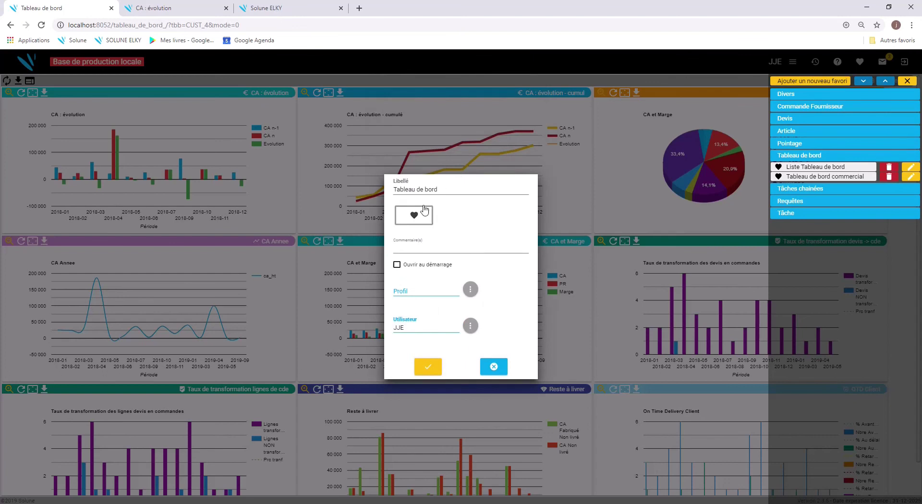
{"action": "left_click", "coordinate": [458, 186]}
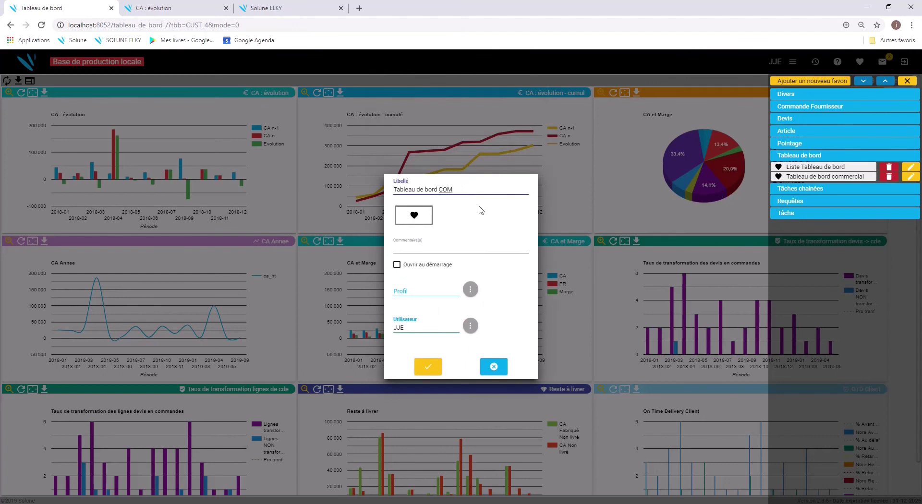
{"action": "left_click", "coordinate": [423, 369]}
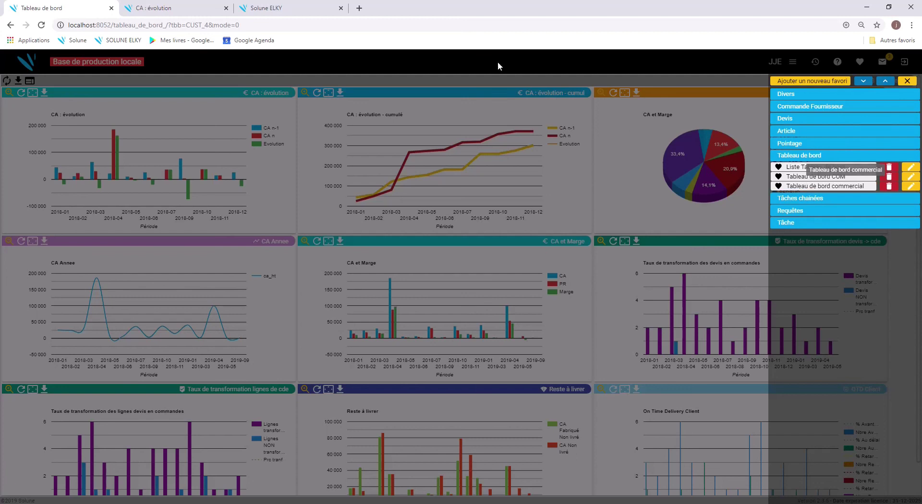
{"action": "left_click", "coordinate": [474, 56]}
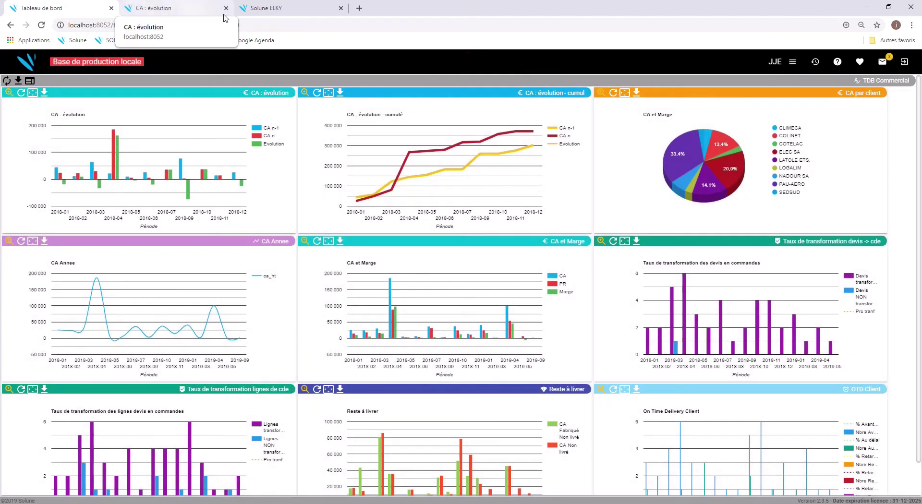
Step: Switch to the Solune ELKY browser tab and open the Tableau de bord commercial favourite
{"action": "left_click", "coordinate": [276, 14]}
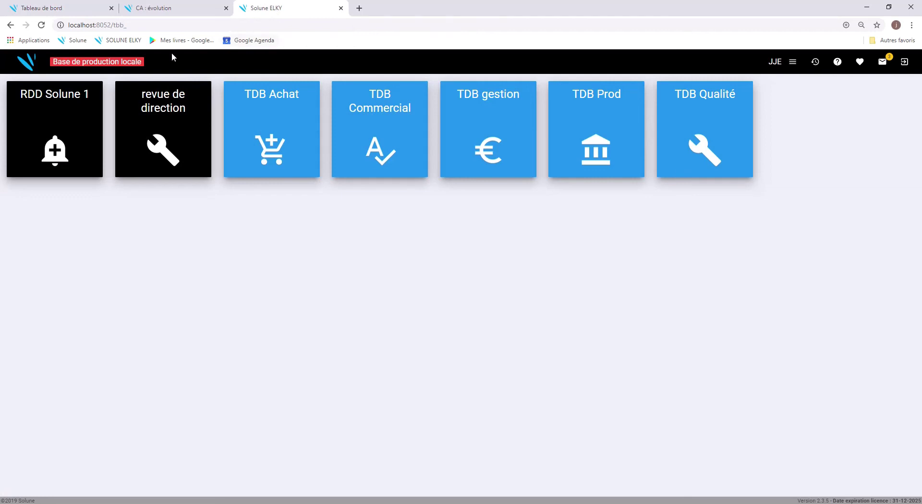
{"action": "left_click", "coordinate": [859, 61]}
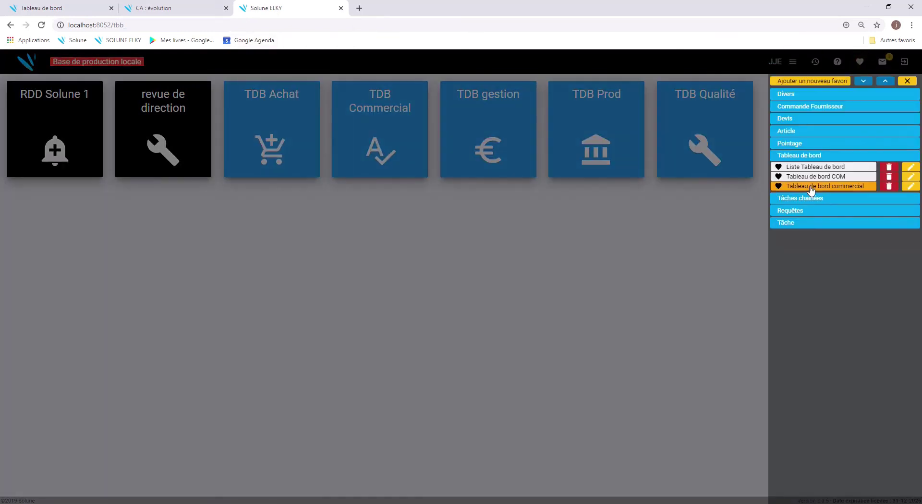
{"action": "left_click", "coordinate": [810, 188]}
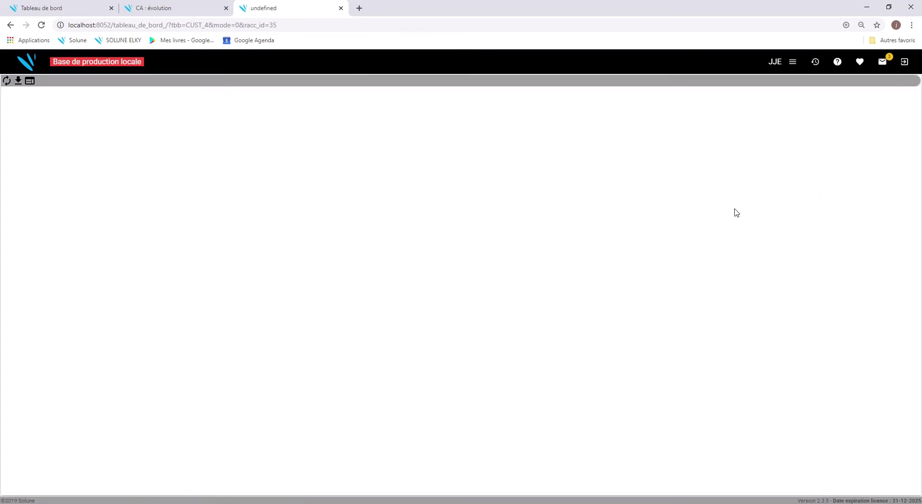